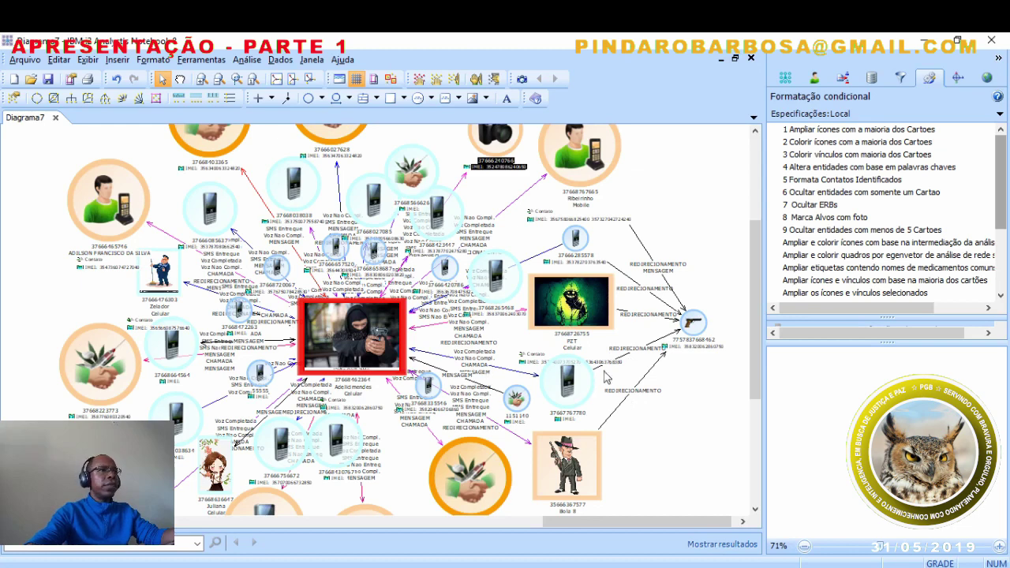
Examine the drug-deal and phone entities linked around the central armed target in the call diagram
{"action": "left_click", "coordinate": [635, 416]}
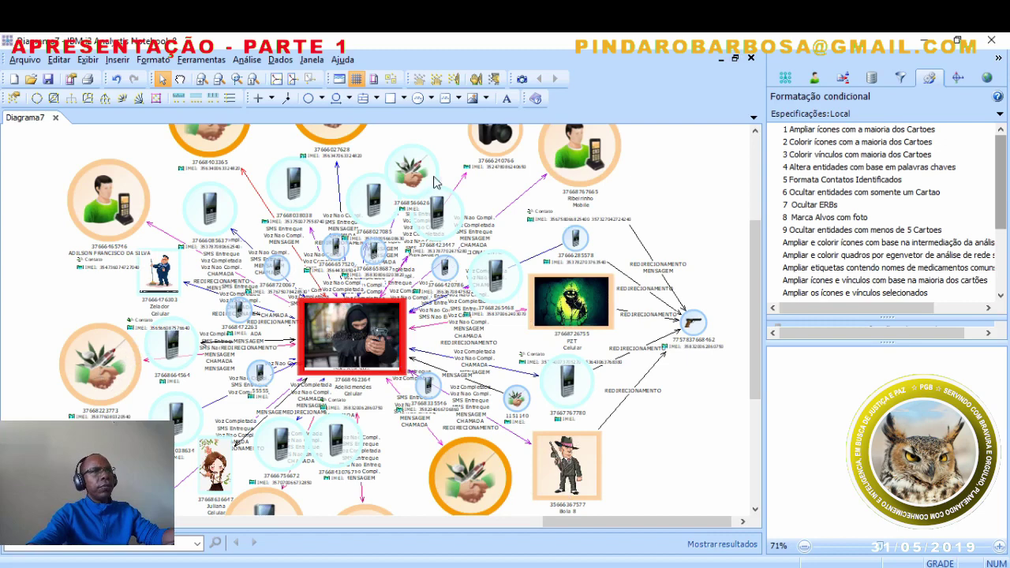
{"action": "left_click", "coordinate": [401, 206]}
{"action": "left_click", "coordinate": [102, 359]}
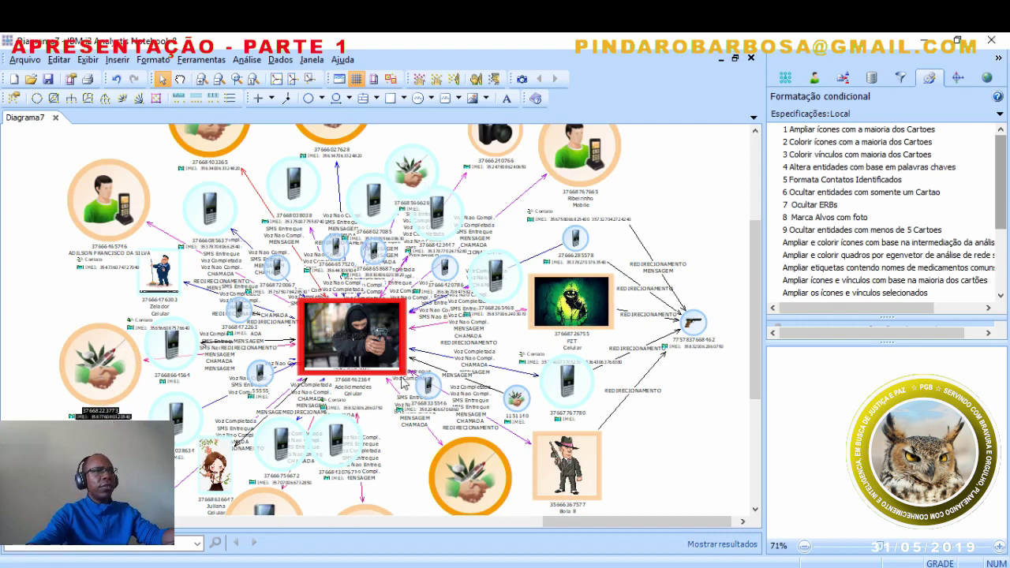
{"action": "left_click", "coordinate": [253, 80]}
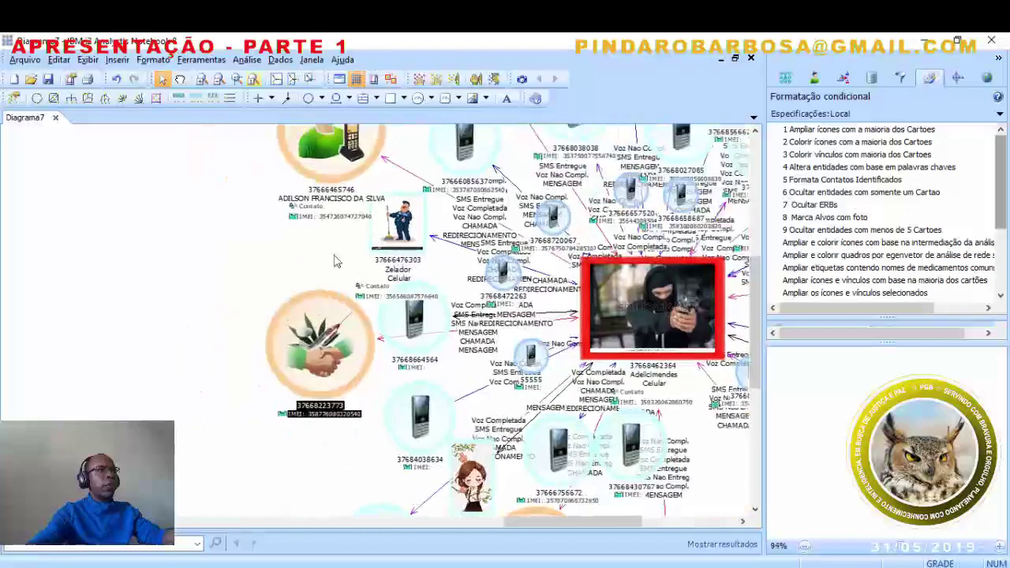
{"action": "left_click", "coordinate": [483, 315]}
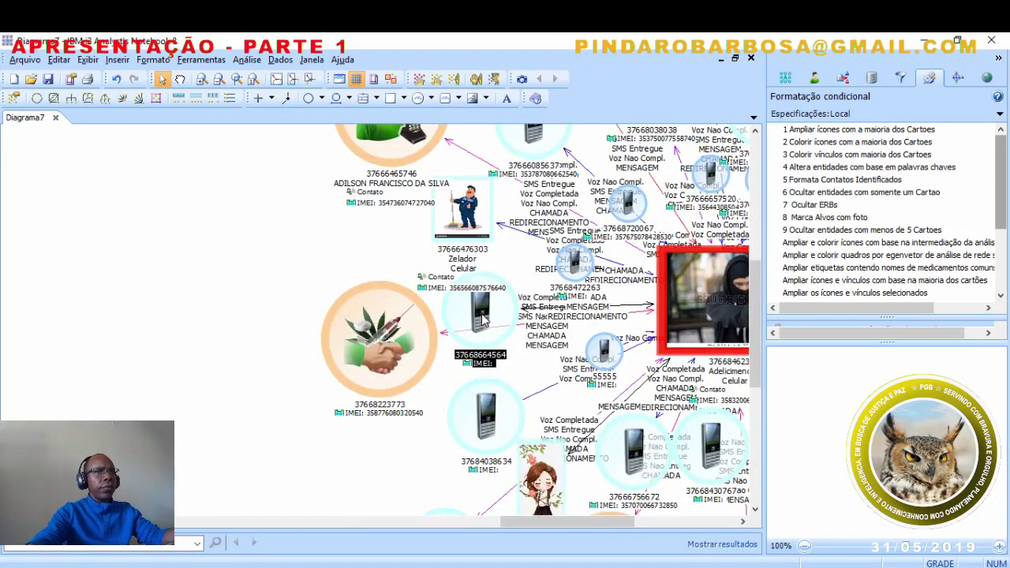
{"action": "left_click", "coordinate": [497, 424]}
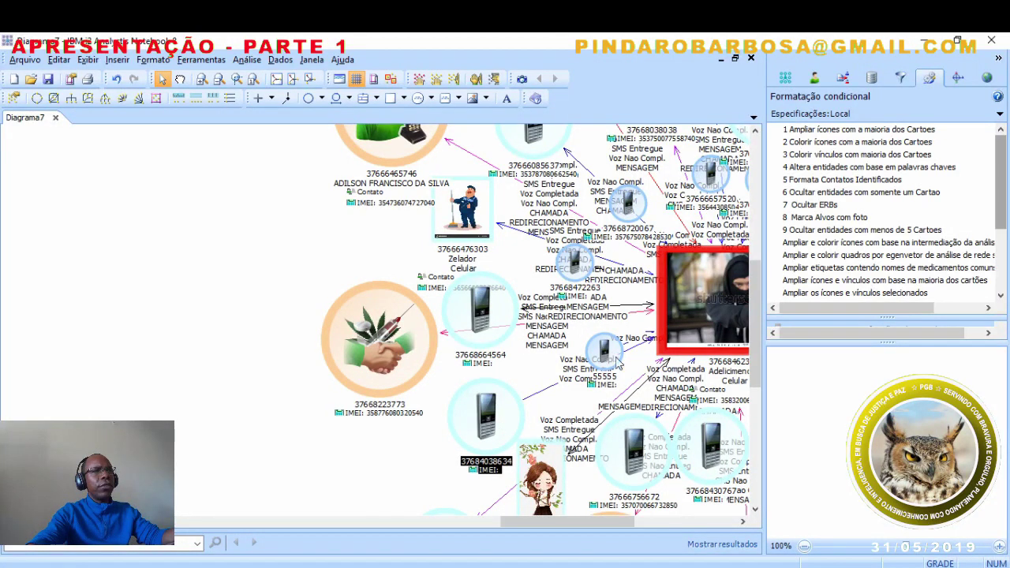
{"action": "left_click", "coordinate": [575, 263]}
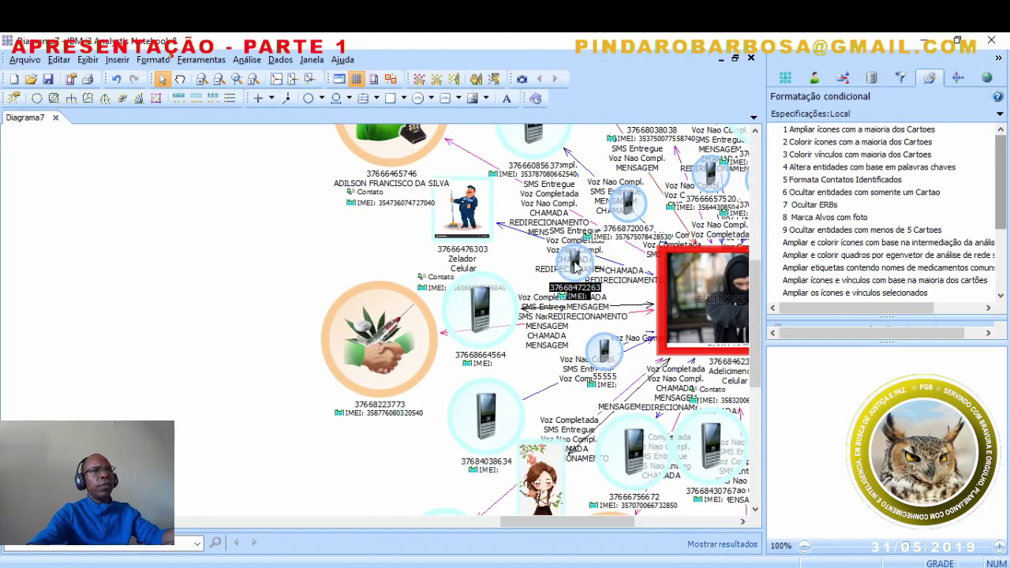
{"action": "left_click", "coordinate": [253, 79]}
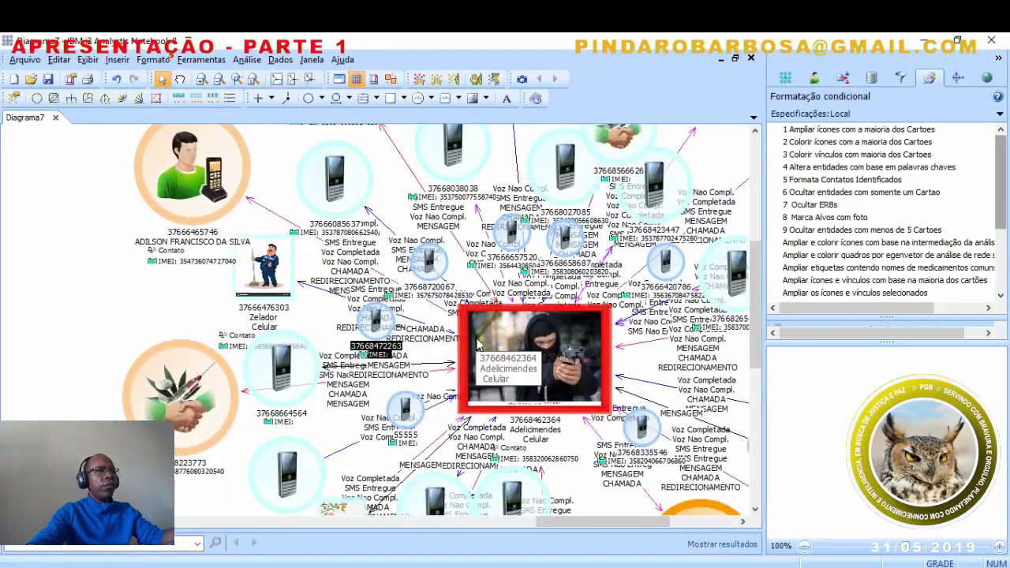
Examine the pistol-icon entity and the REDIRECIONAMENTO links that lead to it
{"action": "key", "text": "space"}
{"action": "left_click_drag", "start_coordinate": [622, 351], "coordinate": [330, 340]}
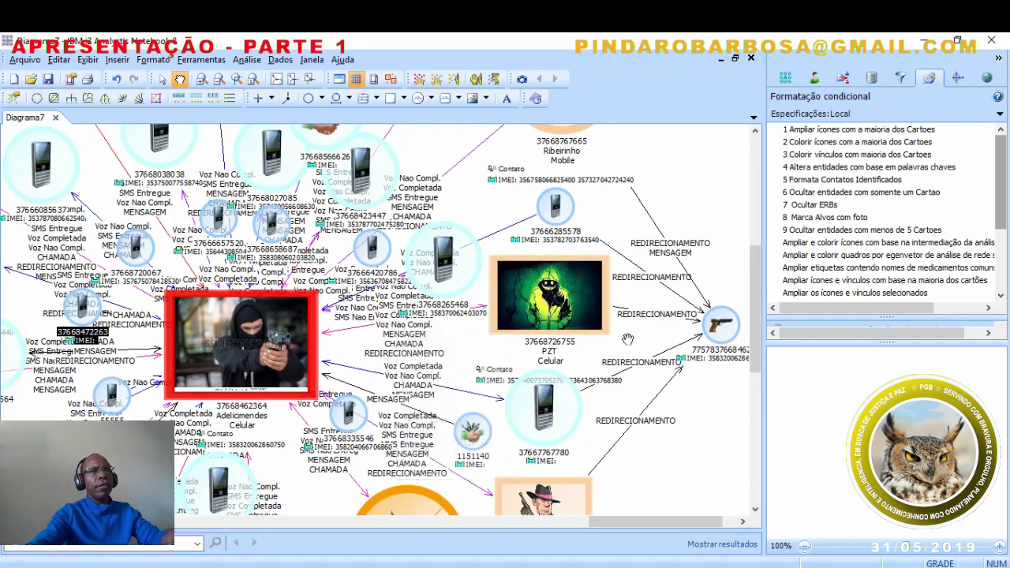
{"action": "key", "text": "space"}
{"action": "left_click", "coordinate": [722, 339]}
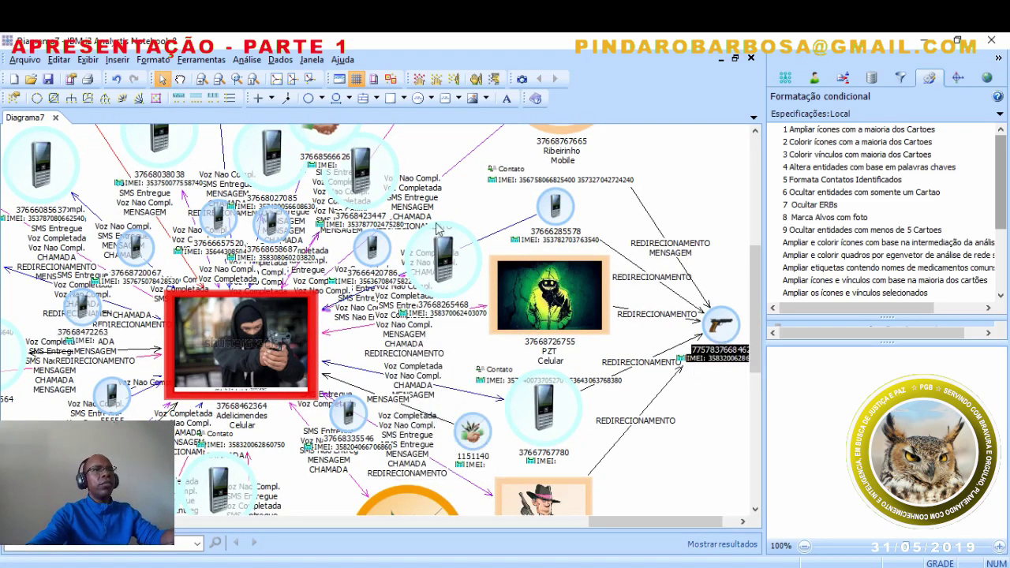
{"action": "left_click", "coordinate": [253, 79]}
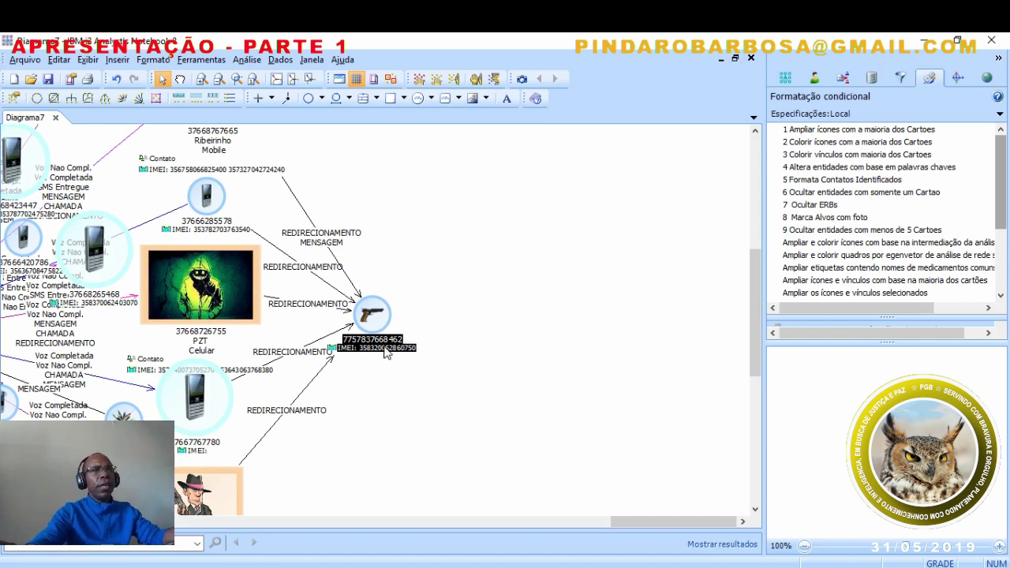
{"action": "scroll", "coordinate": [375, 300], "scroll_direction": "down", "scroll_amount": 3}
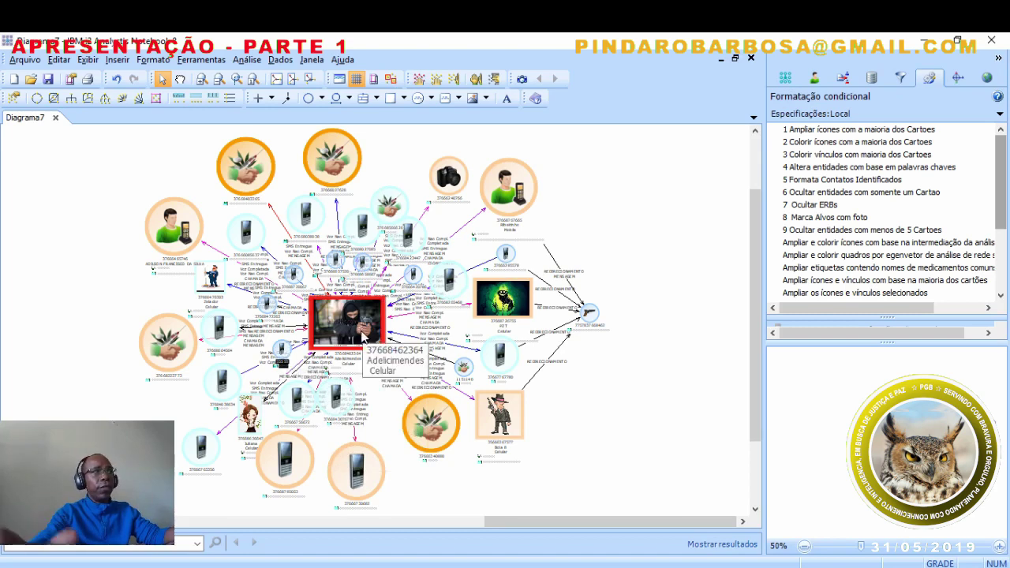
Inspect card 1 of the small phone icon just below and to the left of the central target without changing it
{"action": "double_click", "coordinate": [280, 359]}
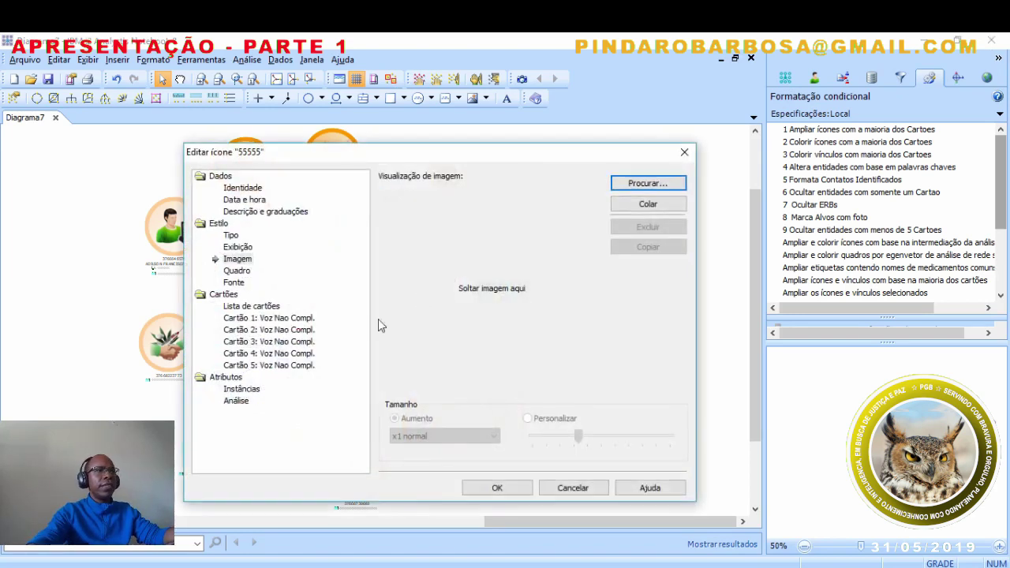
{"action": "left_click", "coordinate": [277, 318]}
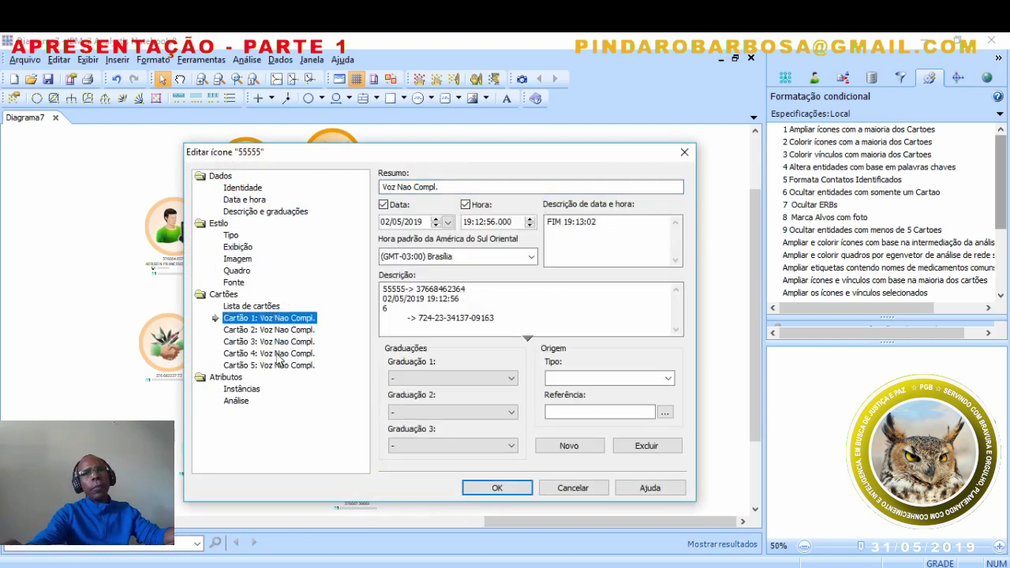
{"action": "left_click", "coordinate": [556, 489]}
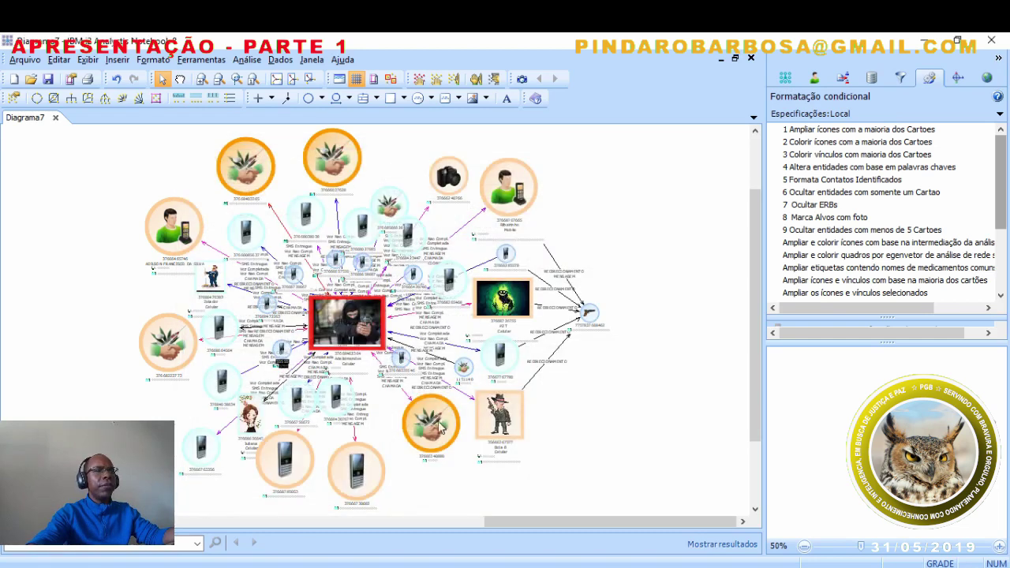
Browse the full card list of the drug-deal icon below the central target without changing it
{"action": "double_click", "coordinate": [435, 422]}
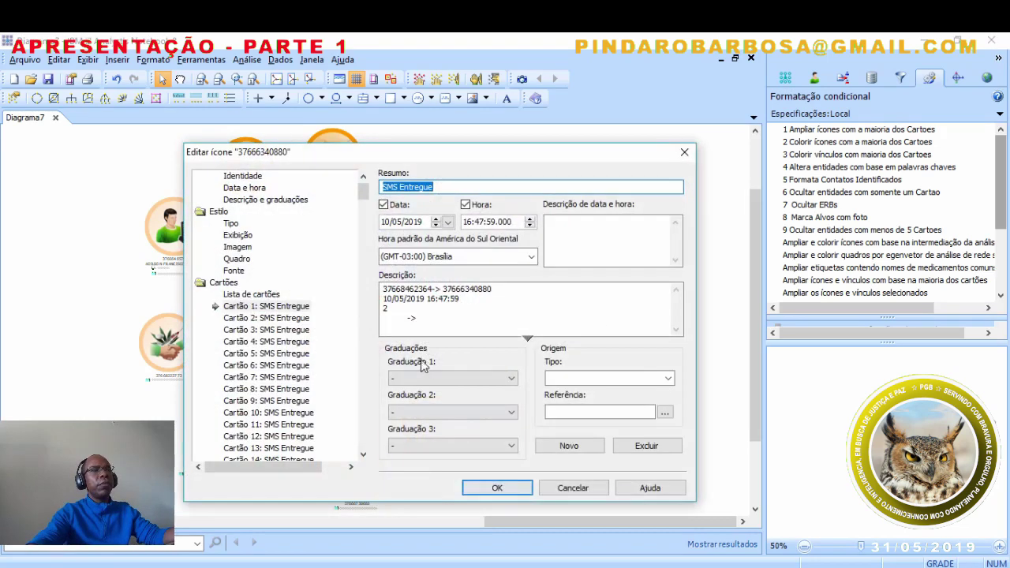
{"action": "left_click_drag", "start_coordinate": [362, 183], "coordinate": [361, 439]}
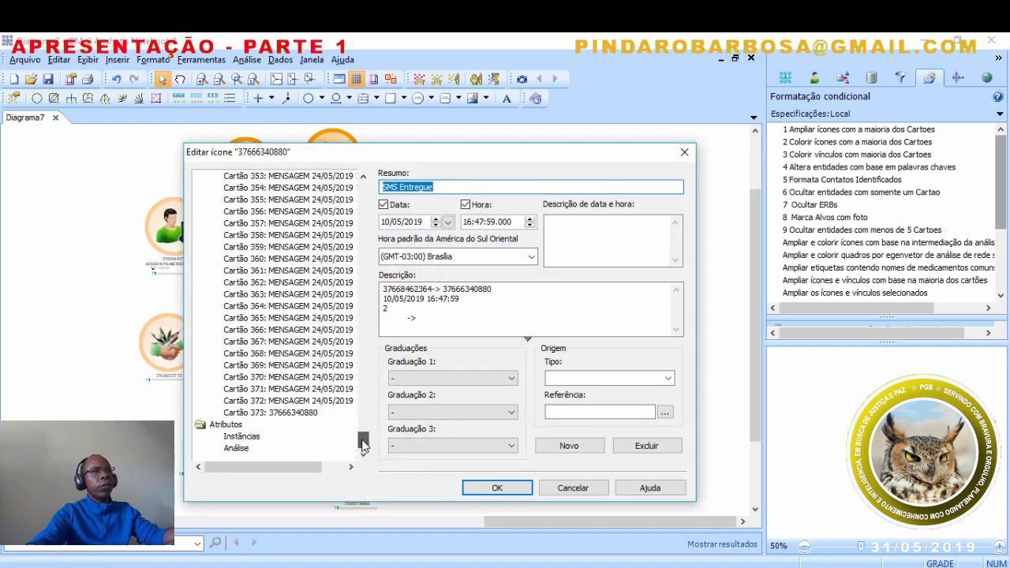
{"action": "left_click", "coordinate": [590, 489]}
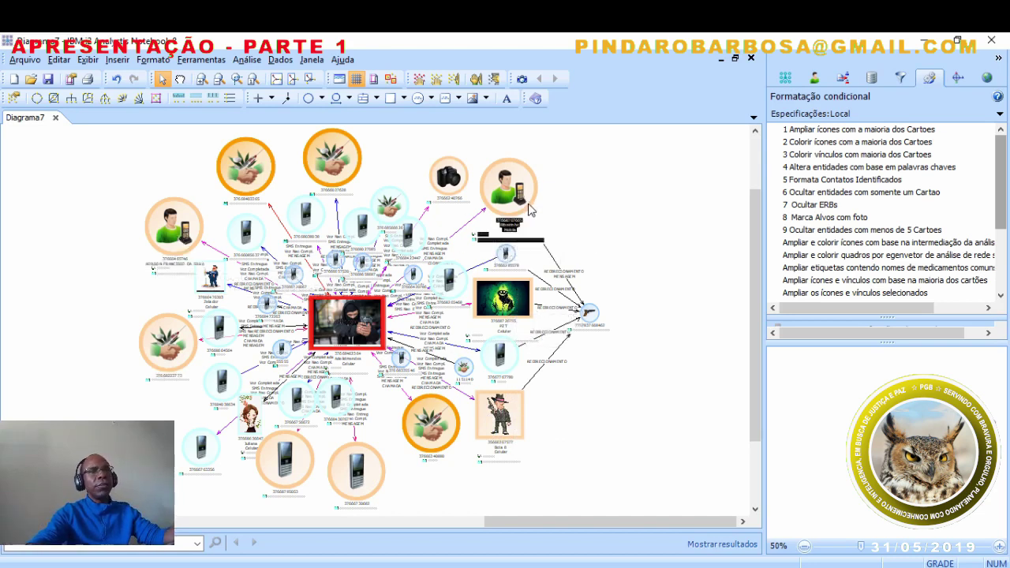
Examine the contact and IMEI labels of the green-shirt contact above the hooded-figure entity
{"action": "scroll", "coordinate": [531, 210], "scroll_direction": "up", "scroll_amount": 3}
{"action": "scroll", "coordinate": [532, 209], "scroll_direction": "up", "scroll_amount": 3}
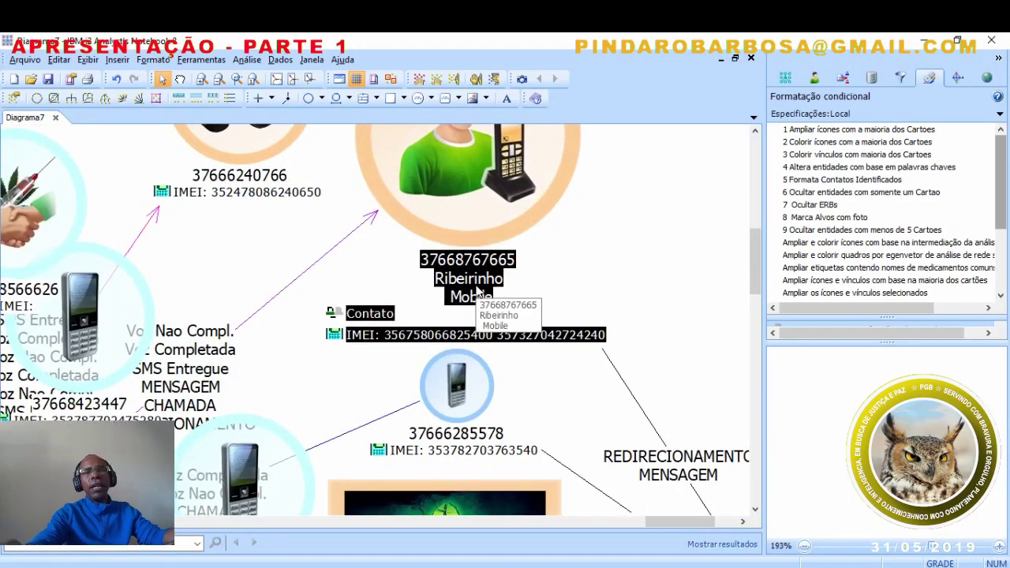
{"action": "scroll", "coordinate": [478, 290], "scroll_direction": "down", "scroll_amount": 3}
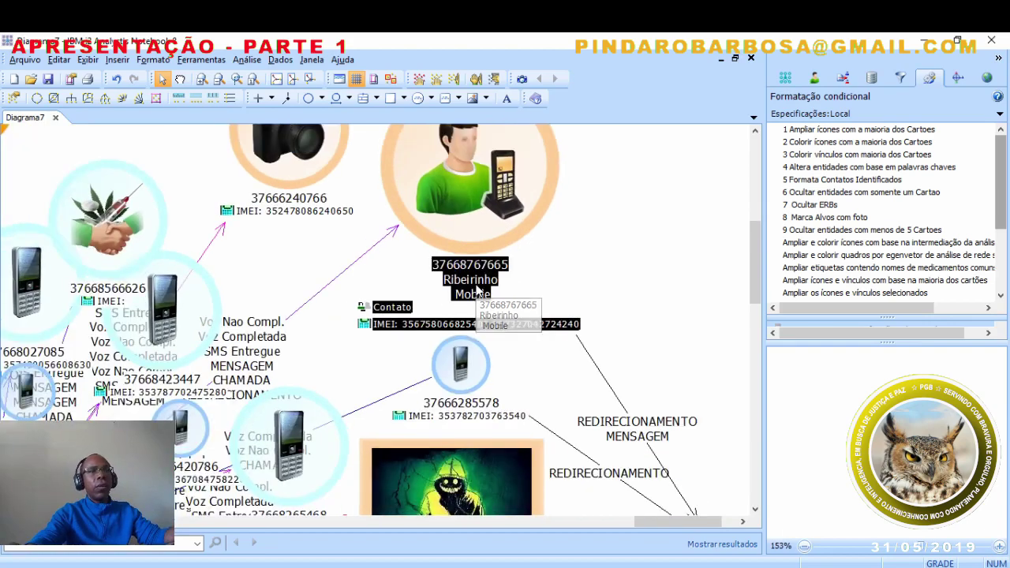
{"action": "scroll", "coordinate": [479, 290], "scroll_direction": "down", "scroll_amount": 3}
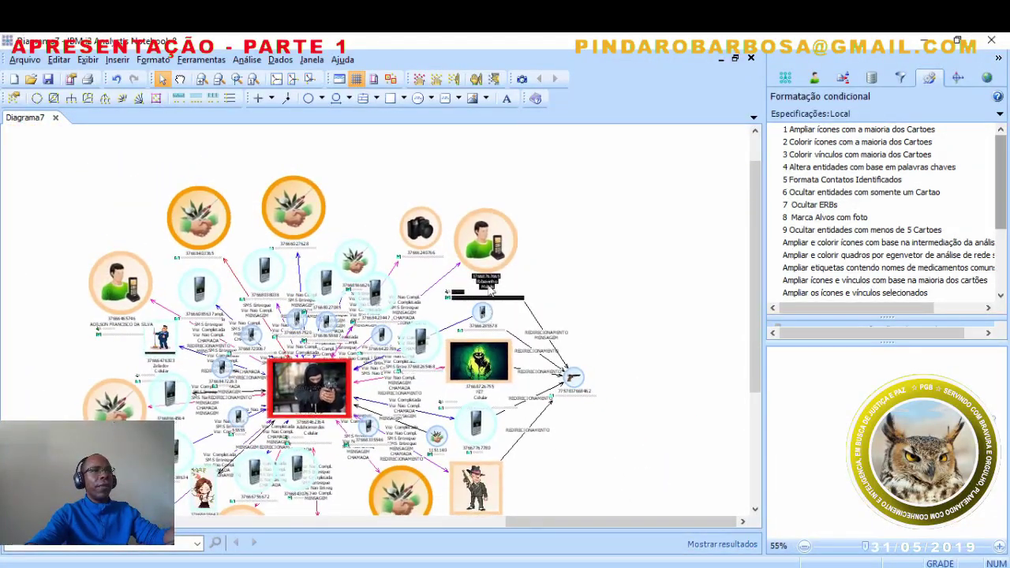
{"action": "scroll", "coordinate": [489, 290], "scroll_direction": "down", "scroll_amount": 3}
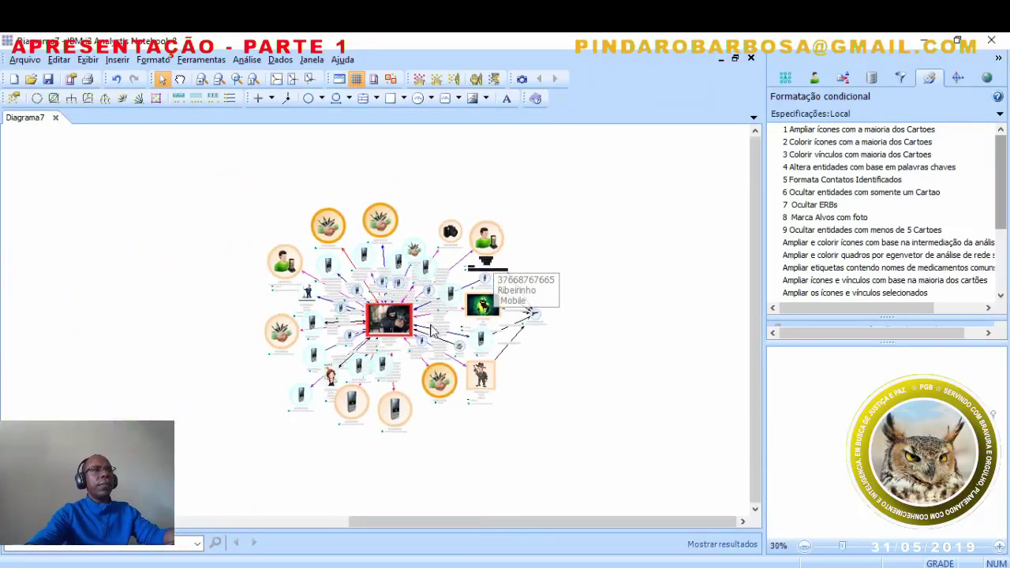
Review the overall call network, including the hooded-figure and pistol-icon entities connected by redirections
{"action": "scroll", "coordinate": [430, 331], "scroll_direction": "up", "scroll_amount": 2}
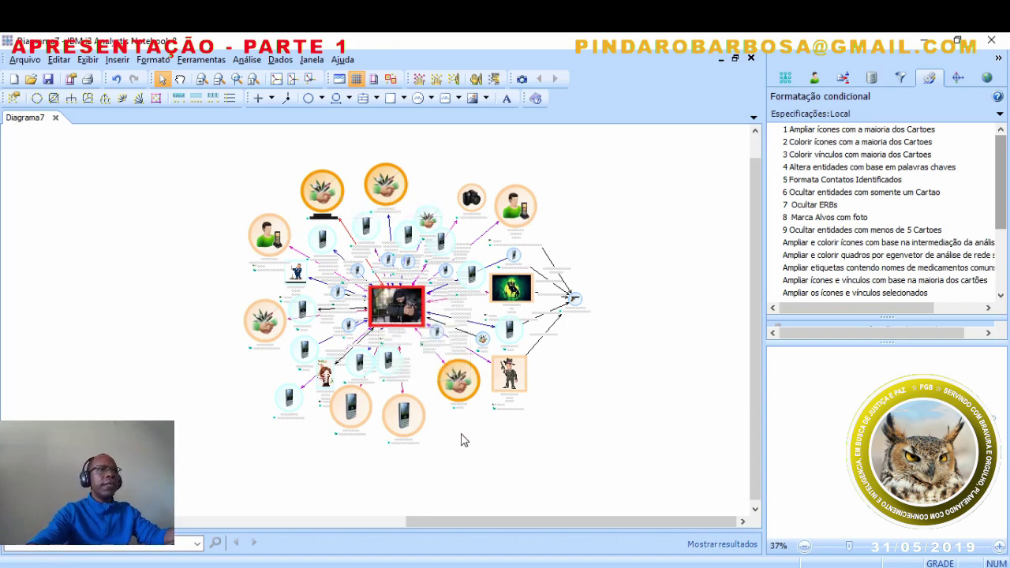
{"action": "scroll", "coordinate": [464, 441], "scroll_direction": "up", "scroll_amount": 1}
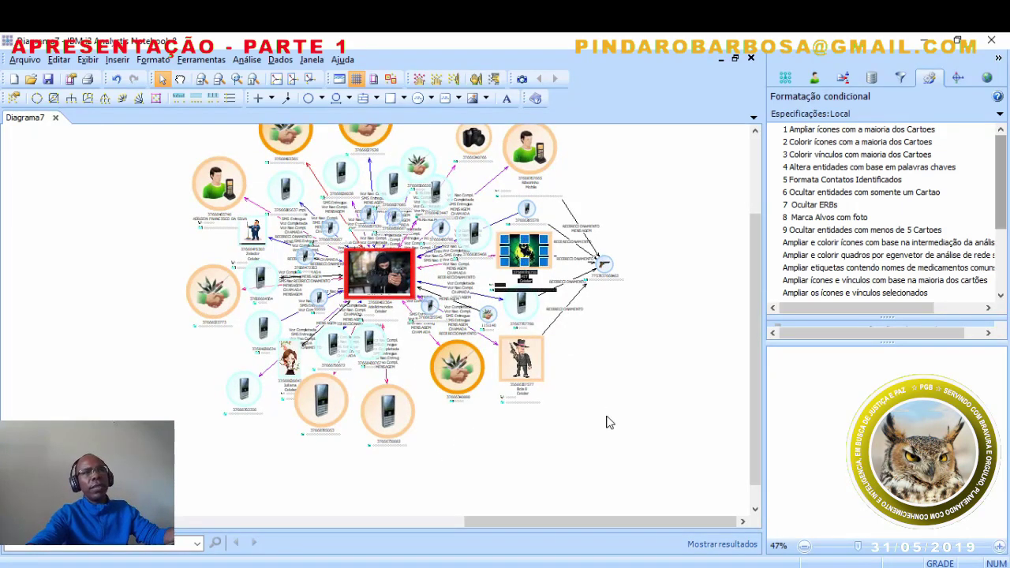
{"action": "scroll", "coordinate": [615, 310], "scroll_direction": "up", "scroll_amount": 1}
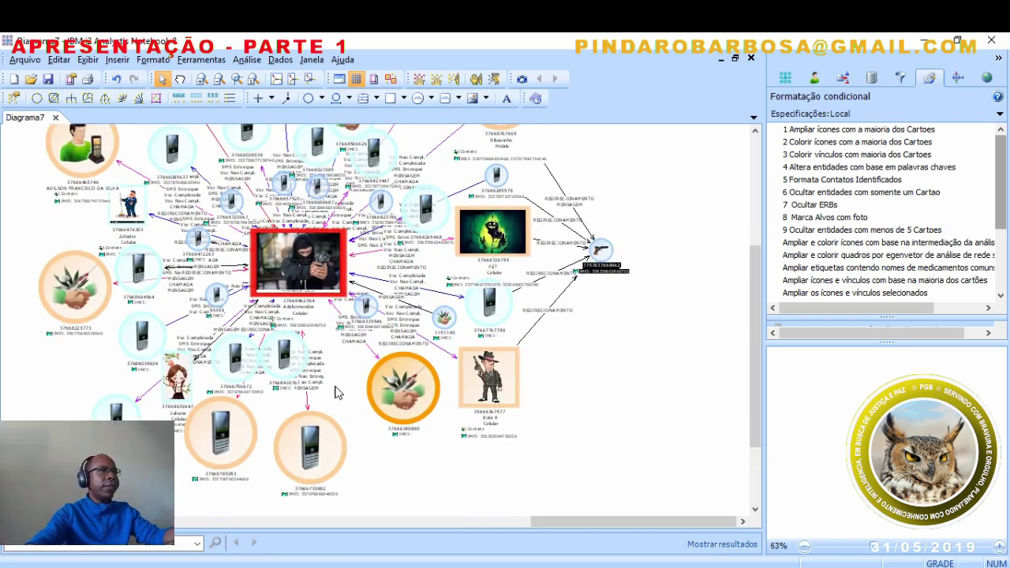
{"action": "scroll", "coordinate": [536, 379], "scroll_direction": "down", "scroll_amount": 1}
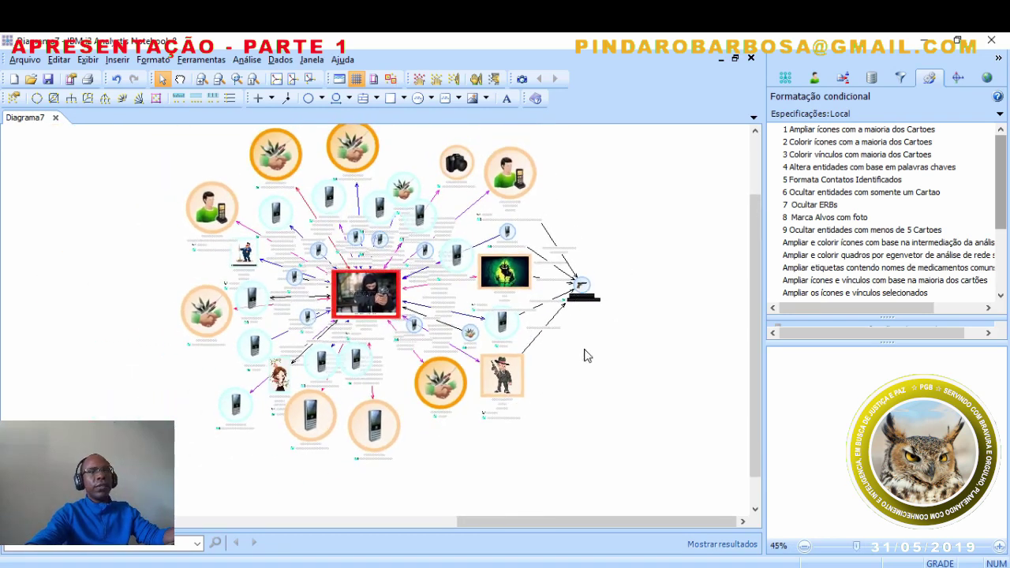
{"action": "scroll", "coordinate": [387, 306], "scroll_direction": "down", "scroll_amount": 1}
{"action": "scroll", "coordinate": [386, 306], "scroll_direction": "up", "scroll_amount": 2}
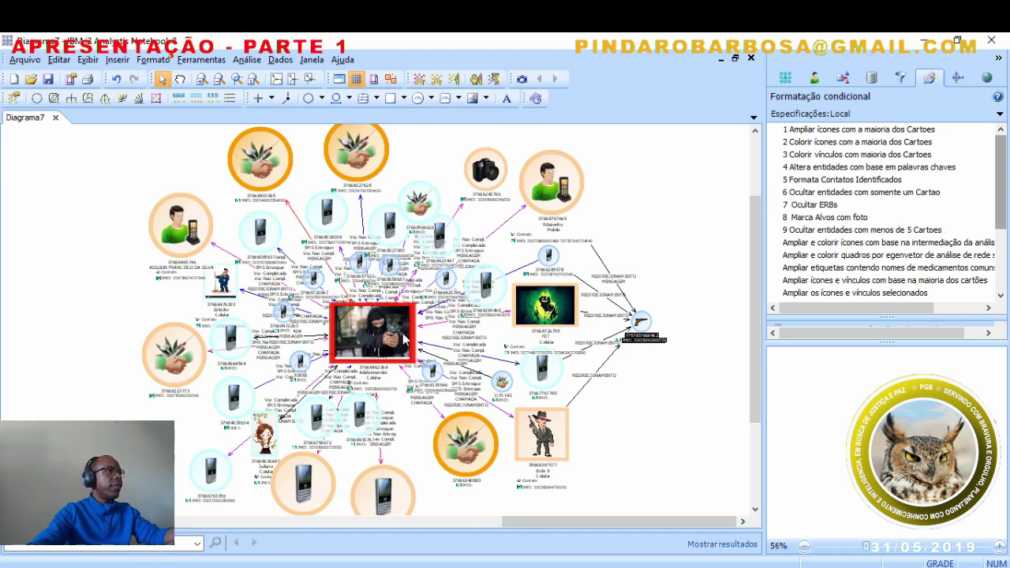
Close Diagrama7 and create a new blank diagram
{"action": "left_click", "coordinate": [56, 118]}
{"action": "left_click", "coordinate": [511, 340]}
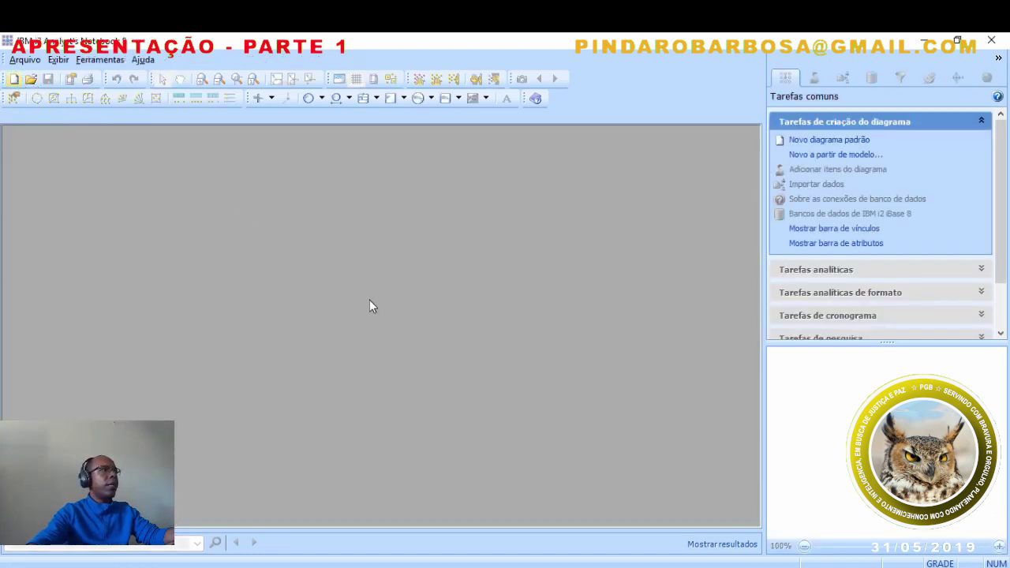
{"action": "key", "text": "ctrl+n"}
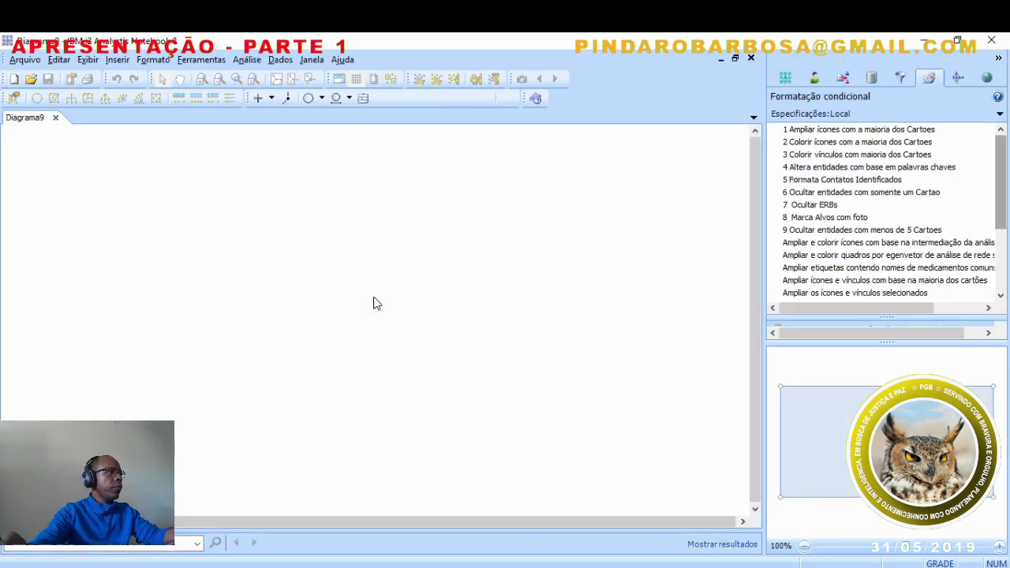
Open the saved import specifications and sort them by modification date, newest first
{"action": "left_click", "coordinate": [280, 59]}
{"action": "mouse_move", "coordinate": [312, 59]}
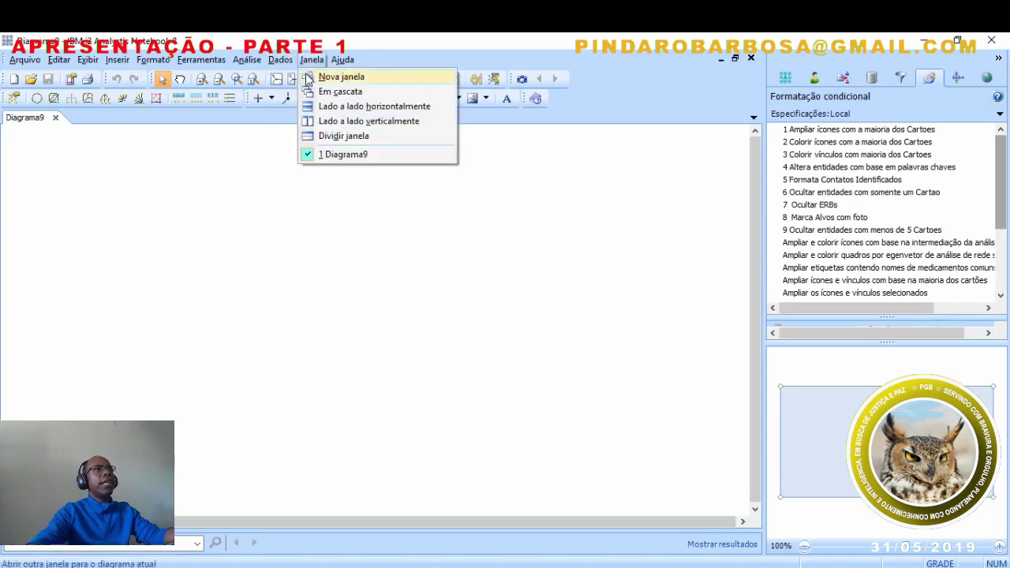
{"action": "mouse_move", "coordinate": [280, 60]}
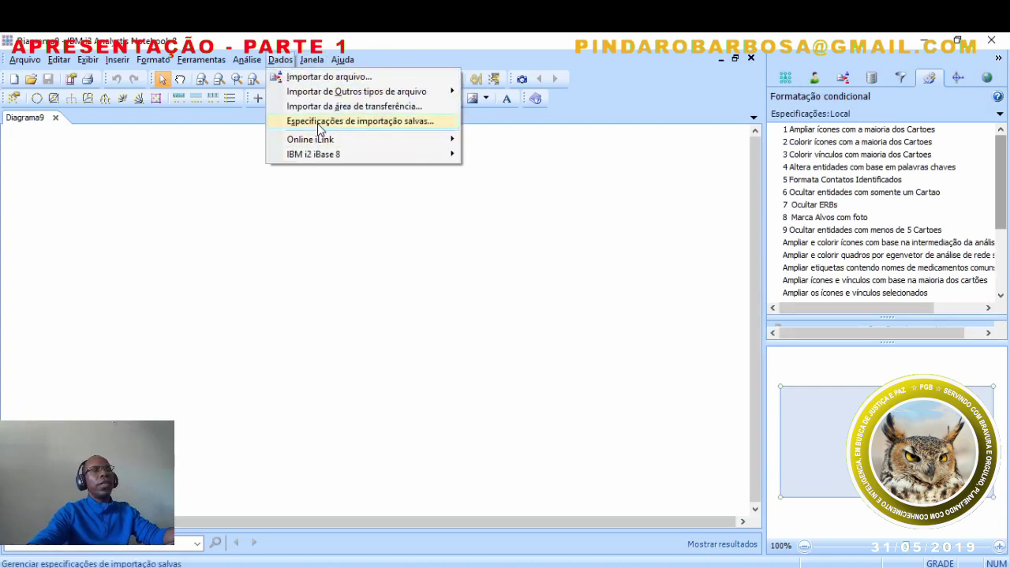
{"action": "left_click", "coordinate": [319, 123]}
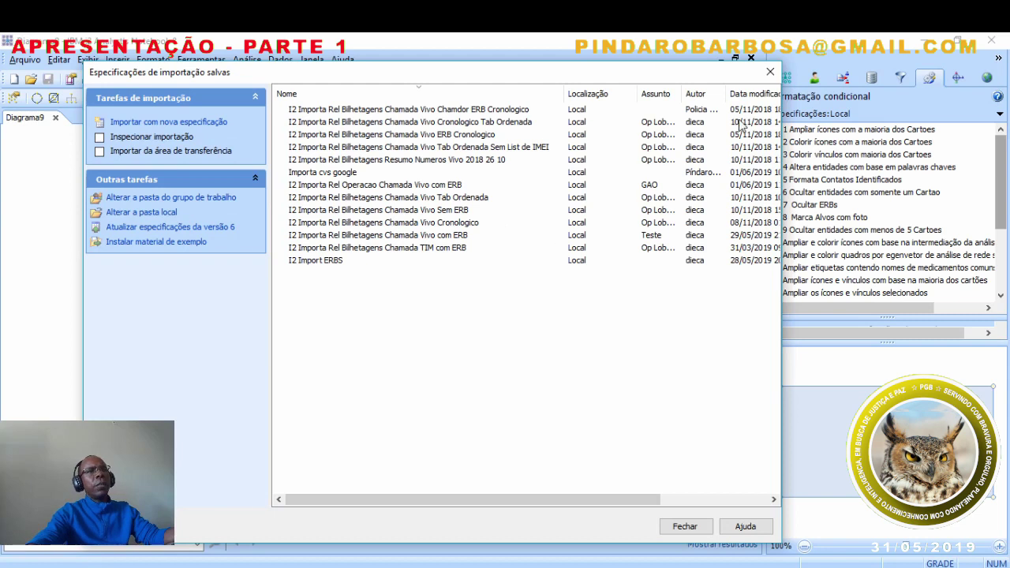
{"action": "left_click", "coordinate": [739, 95]}
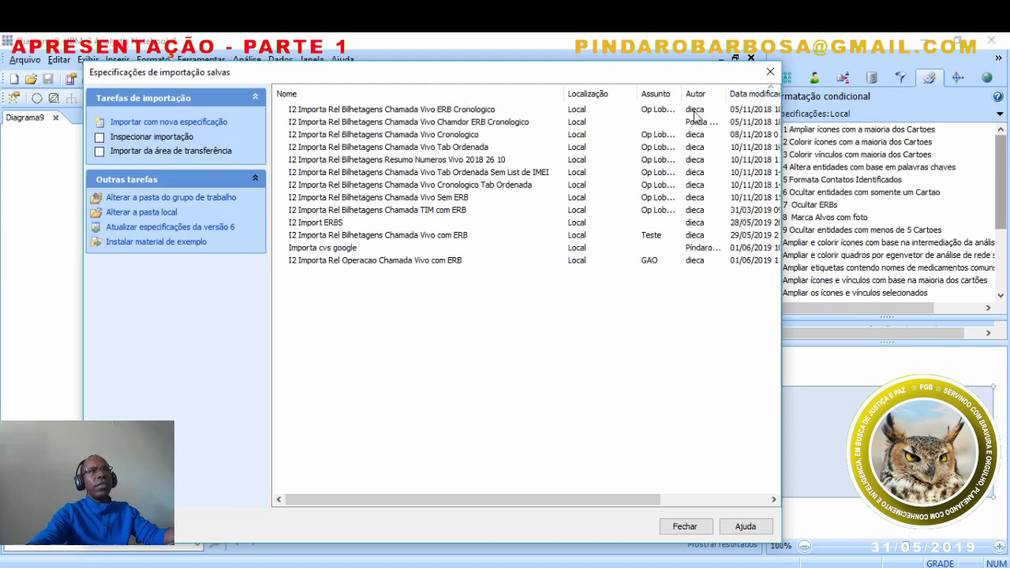
{"action": "left_click", "coordinate": [739, 99]}
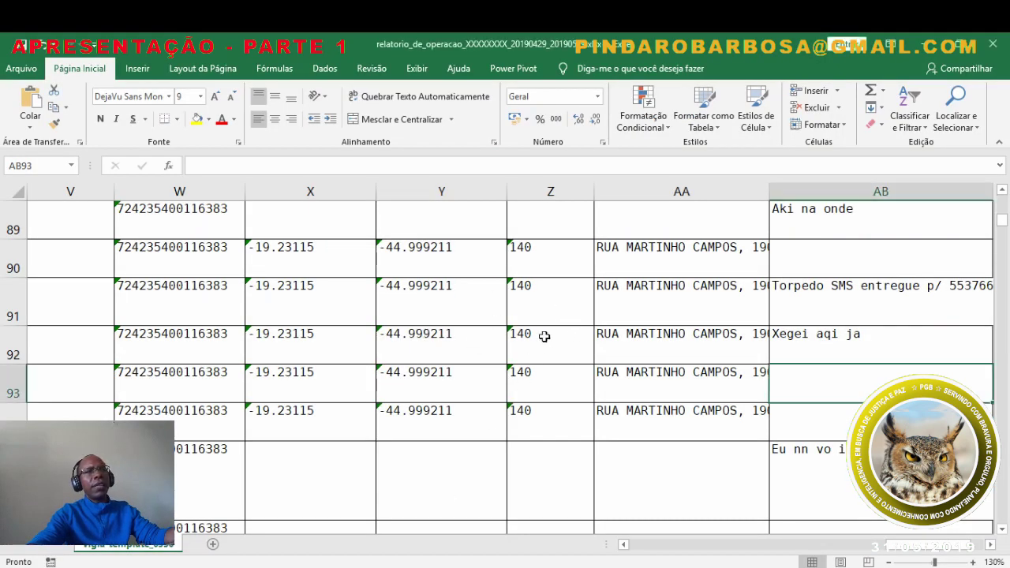
Examine columns W to AA of row 92 in the operation report spreadsheet in Excel
{"action": "left_click", "coordinate": [425, 343]}
{"action": "key", "text": "Left"}
{"action": "key", "text": "Left"}
{"action": "key", "text": "Left"}
{"action": "key", "text": "Left"}
{"action": "key", "text": "Left"}
{"action": "key", "text": "Left"}
{"action": "key", "text": "Left"}
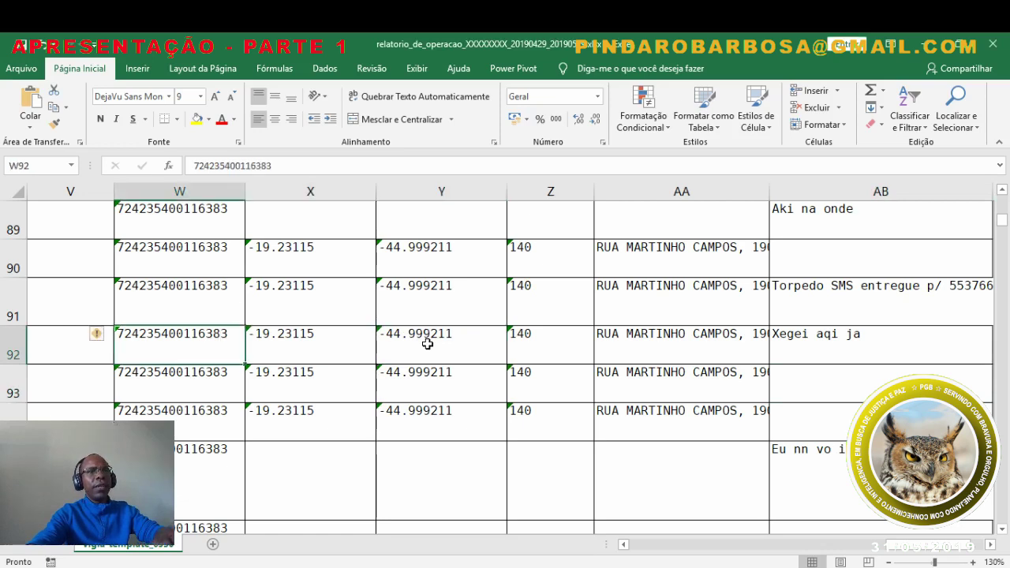
{"action": "key", "text": "Right"}
{"action": "key", "text": "Right"}
{"action": "key", "text": "Right"}
{"action": "key", "text": "Right"}
{"action": "key", "text": "Right"}
{"action": "key", "text": "Right"}
{"action": "key", "text": "Right"}
{"action": "key", "text": "Right"}
{"action": "key", "text": "Right"}
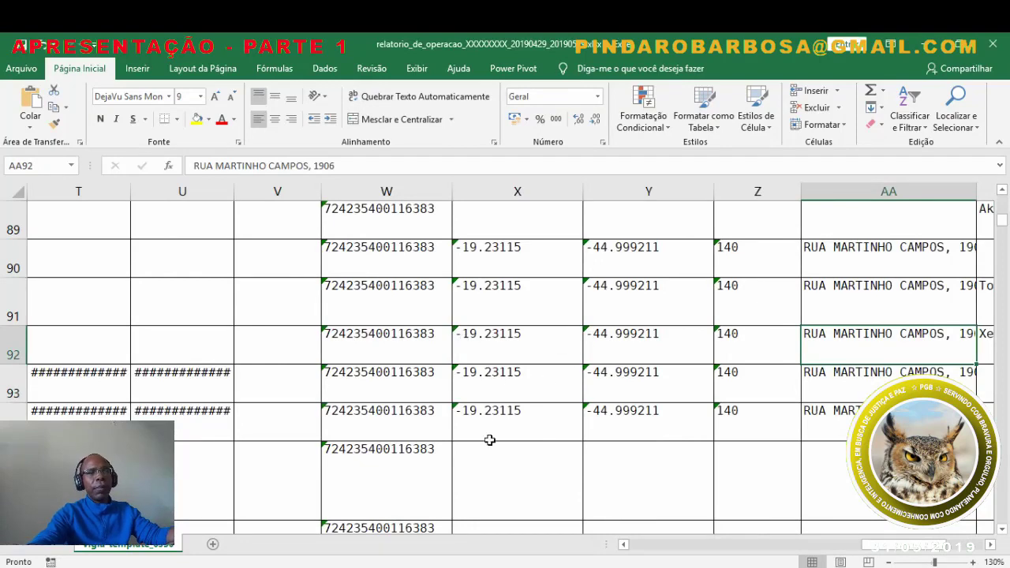
Switch back to Analyst's Notebook and select the import specification "I2 Importa Rel Operacao Chamada Vivo com ERB"
{"action": "key", "text": "alt+Tab"}
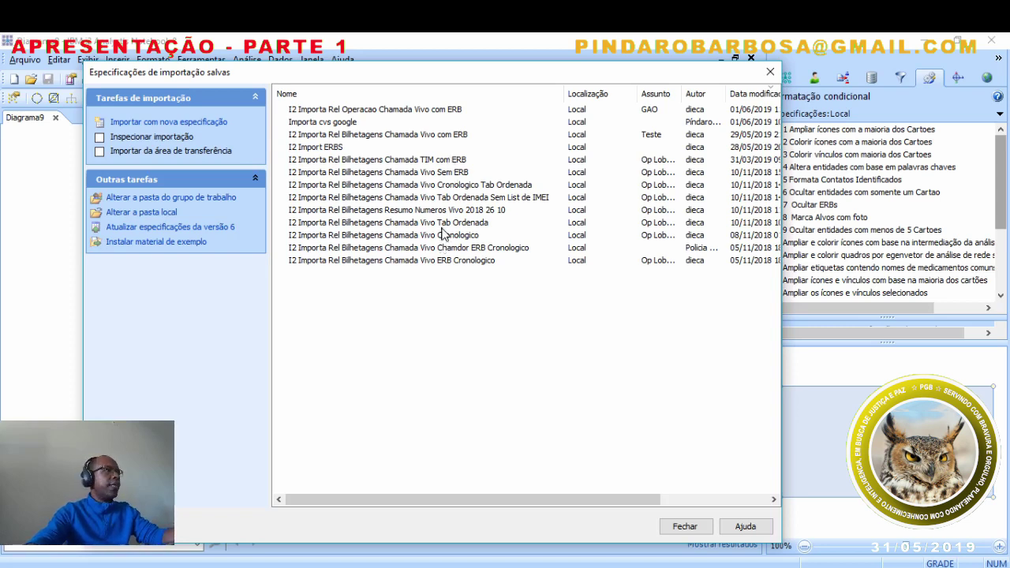
{"action": "left_click", "coordinate": [396, 136]}
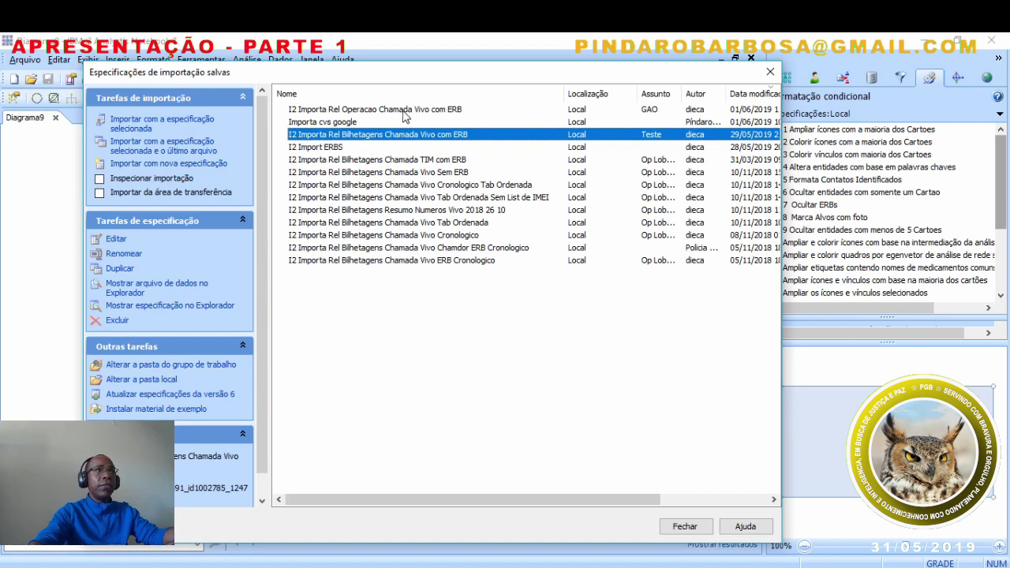
{"action": "left_click", "coordinate": [406, 111]}
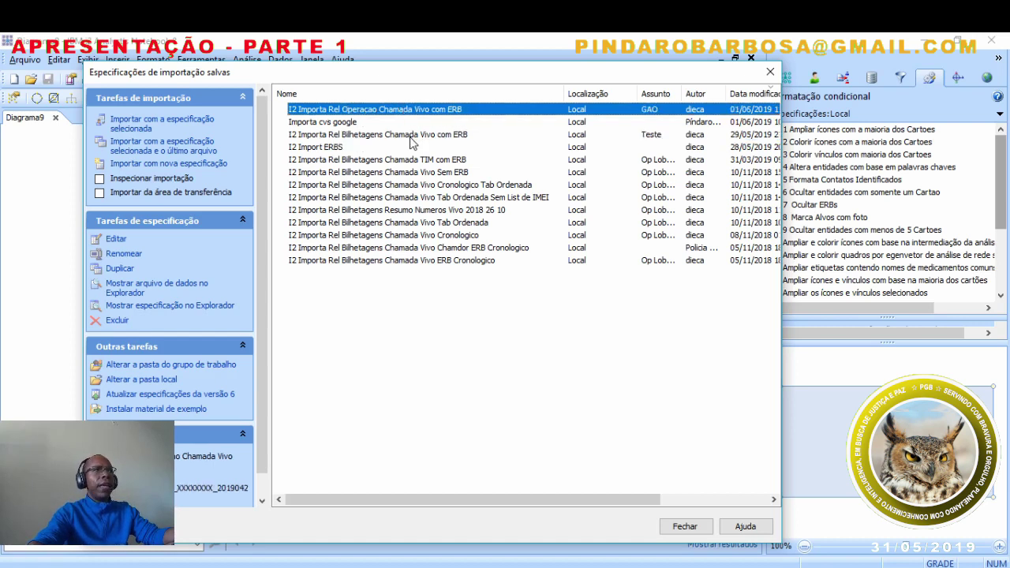